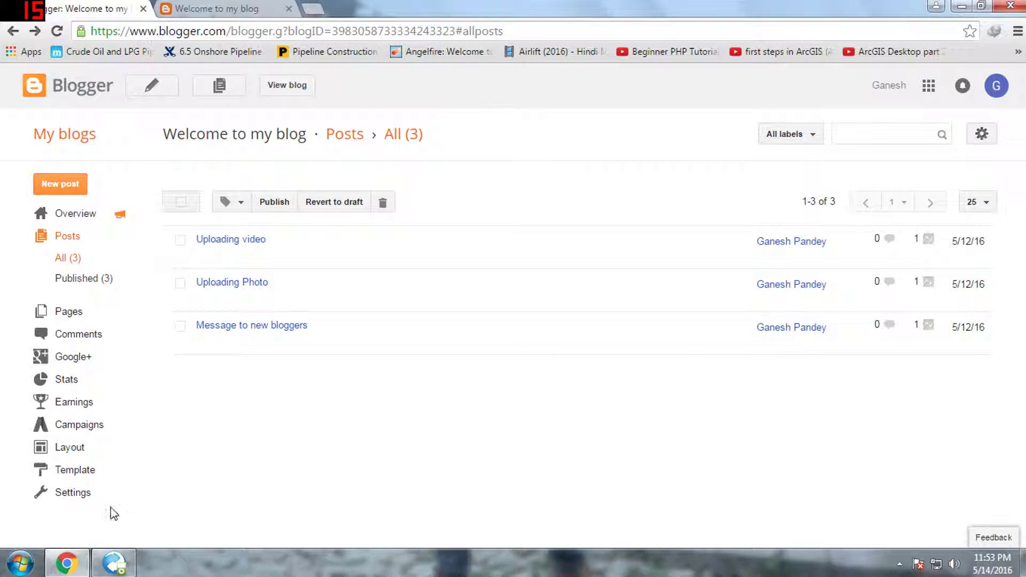
- Start a new post titled 'League title to barcelona' and move into the empty body
{"action": "mouse_move", "coordinate": [214, 339]}
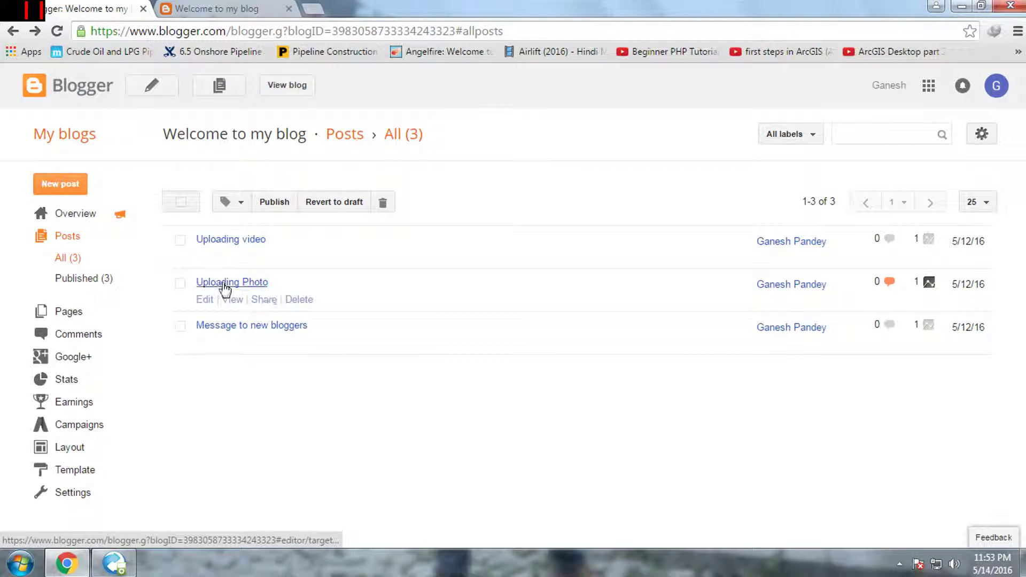
{"action": "mouse_move", "coordinate": [221, 251]}
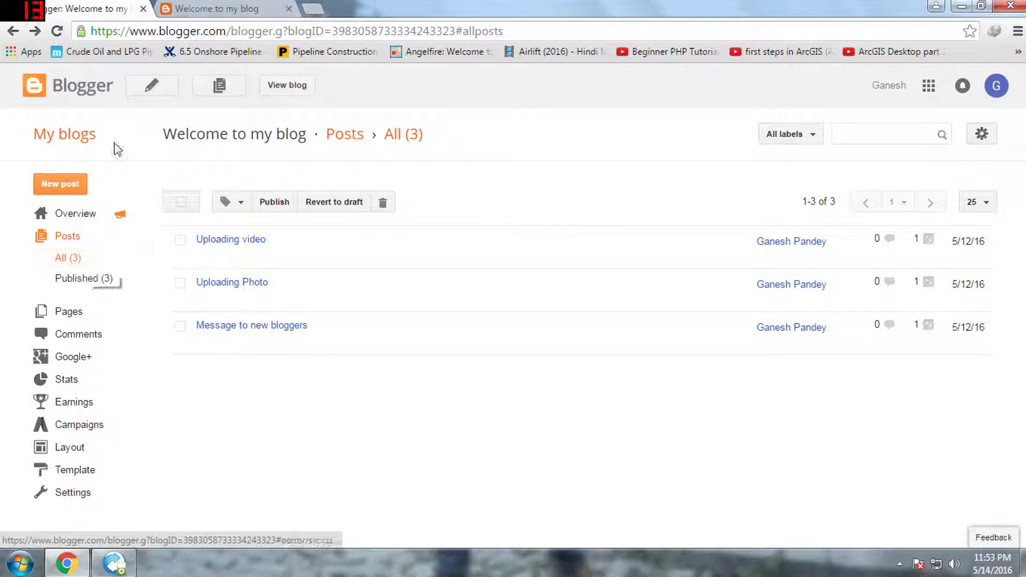
{"action": "left_click", "coordinate": [150, 87]}
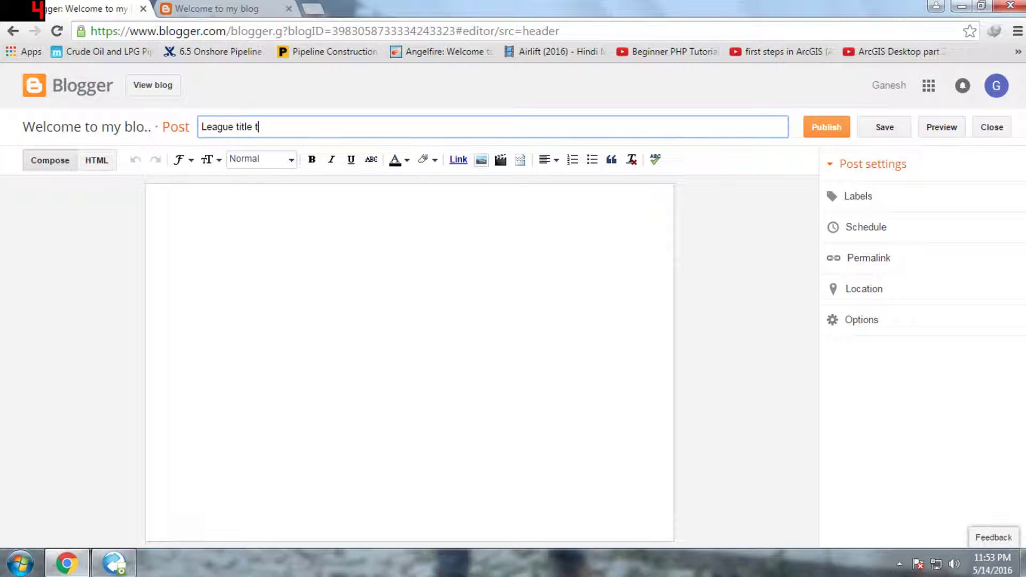
{"action": "type", "text": "arcelona"}
{"action": "left_click", "coordinate": [156, 195]}
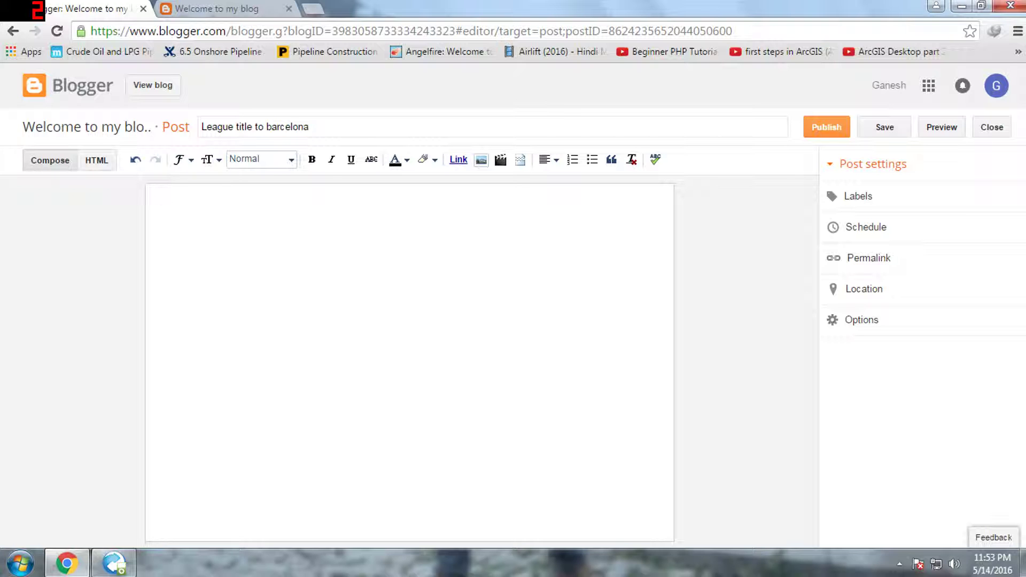
- Paste the three Barcelona paragraphs, restore the opening 'B', and add a blank line after paragraph one
{"action": "type", "text": "arcelona sealed their 24th La Liga title as Luis Suarez took his tally for the season to 59 goals with a hat-trick in a 3-0 win at Granada to hold off Real Madrid's late-season surge. Real registered their 12th consecutive La Liga win, 2-0 at Deportivo la Coruna thanks to Cristiano Ronaldo's double, but finished a point behind their bitter rivals. Suarez's treble also sees him become the first player in seven years other than Ronaldo and Barca teammate Lionel Messi to win the Pichichi award for La Liga's top goalscorer with 40."}
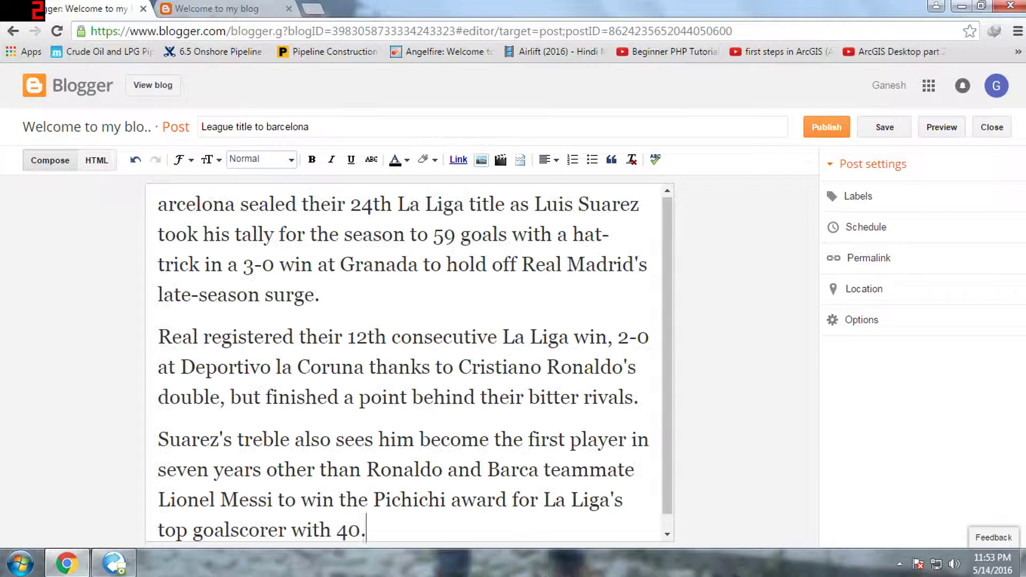
{"action": "left_click", "coordinate": [158, 204]}
{"action": "type", "text": "B"}
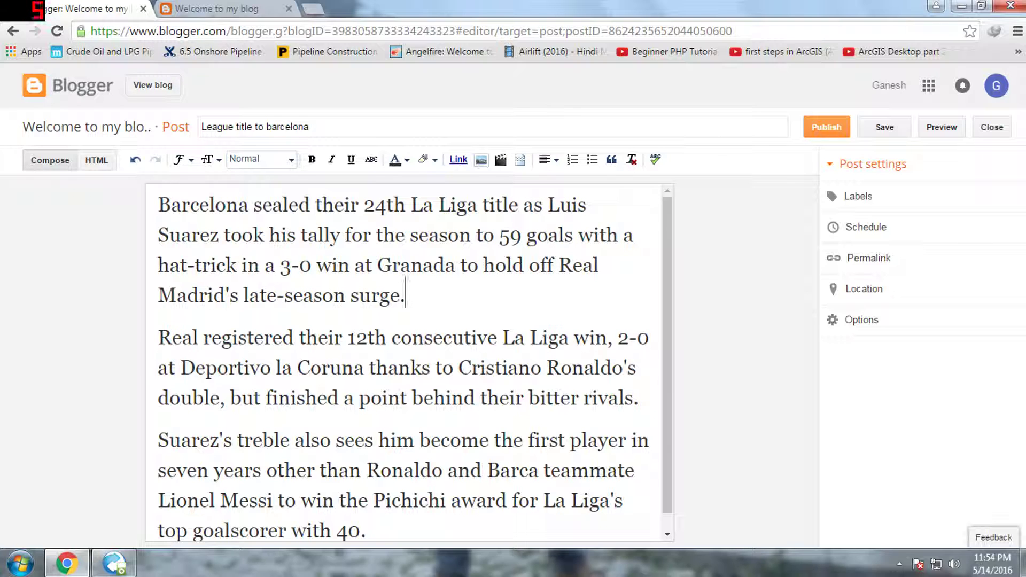
{"action": "key", "text": "Return"}
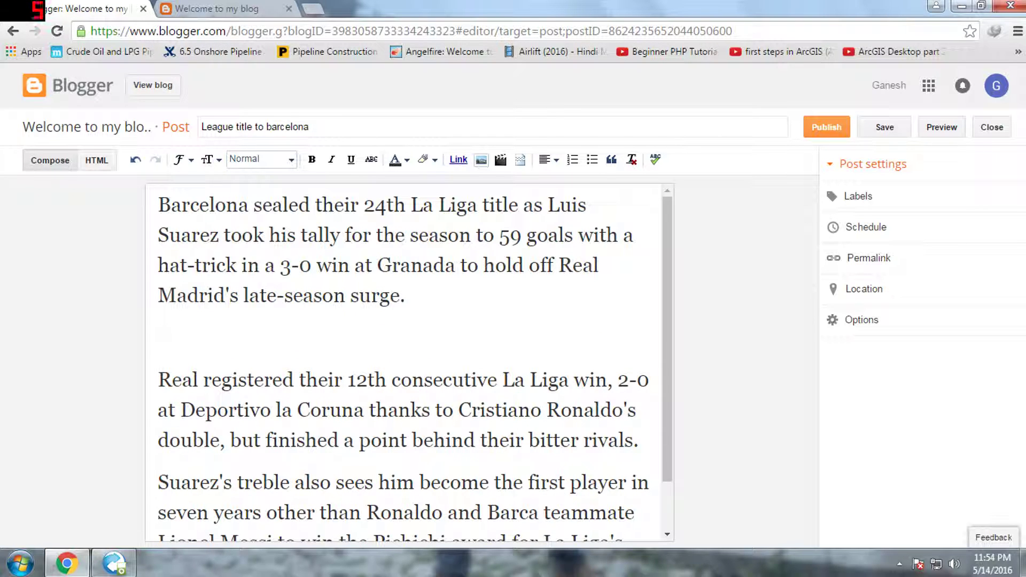
{"action": "scroll", "coordinate": [409, 364], "scroll_direction": "down", "scroll_amount": 2}
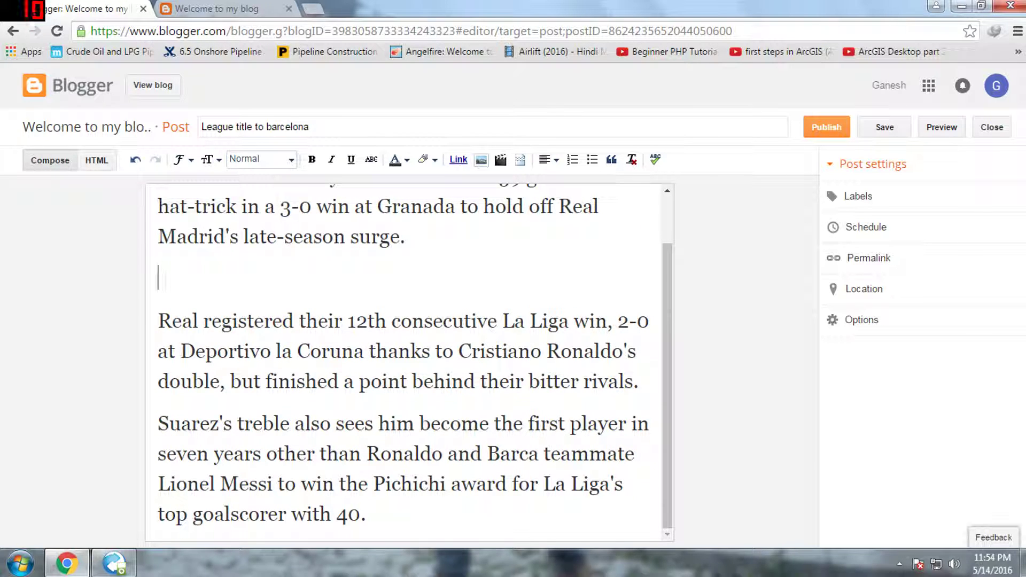
{"action": "scroll", "coordinate": [409, 363], "scroll_direction": "up", "scroll_amount": 1}
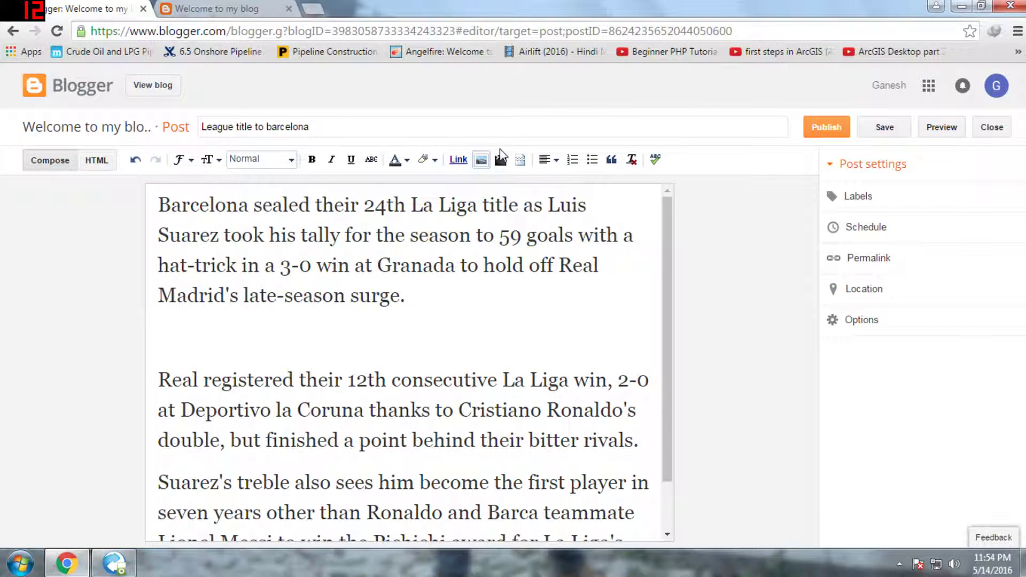
- Insert a jump break on the blank line after paragraph one and publish the post
{"action": "left_click", "coordinate": [520, 160]}
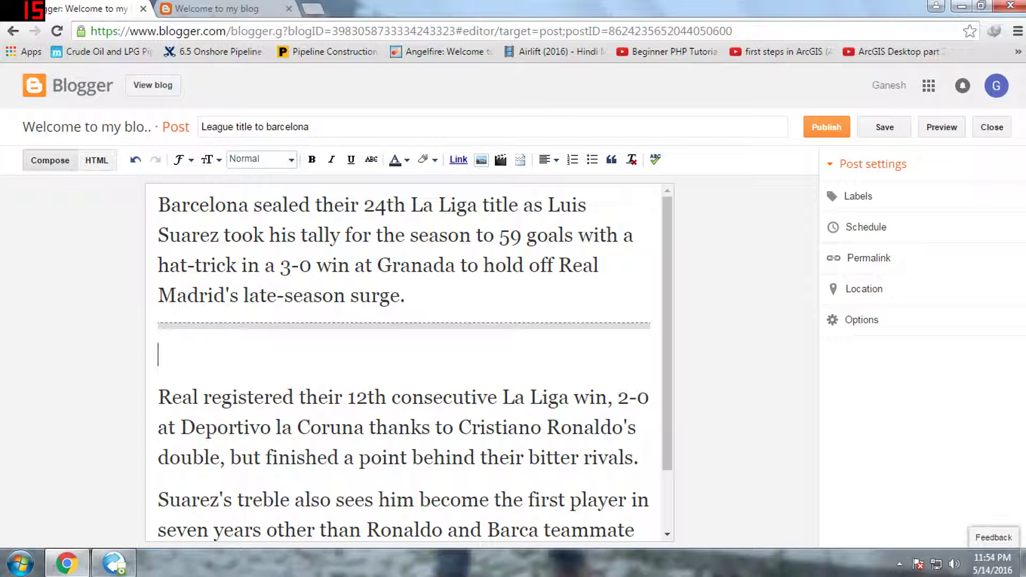
{"action": "scroll", "coordinate": [409, 363], "scroll_direction": "down", "scroll_amount": 2}
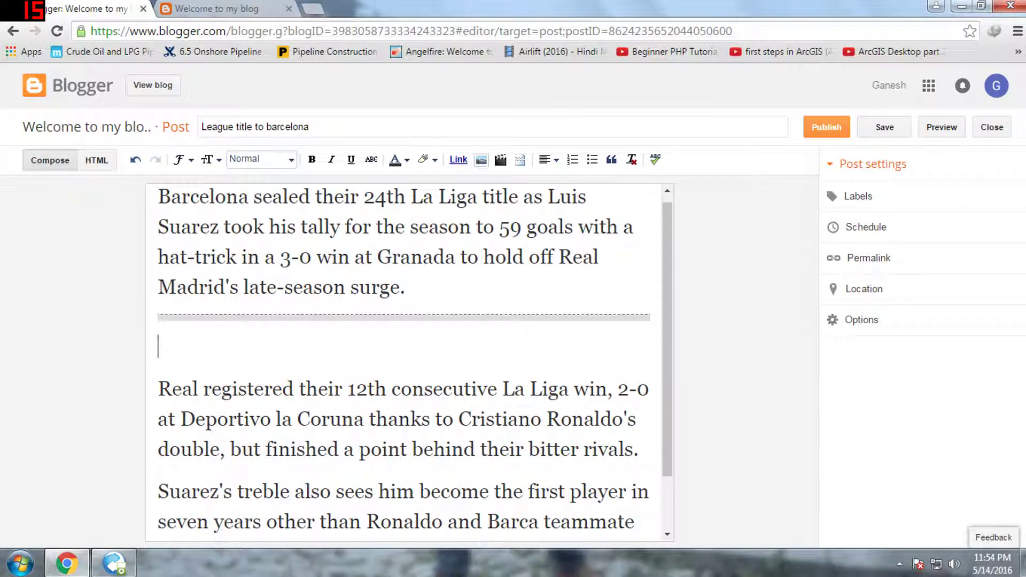
{"action": "scroll", "coordinate": [409, 364], "scroll_direction": "up", "scroll_amount": 2}
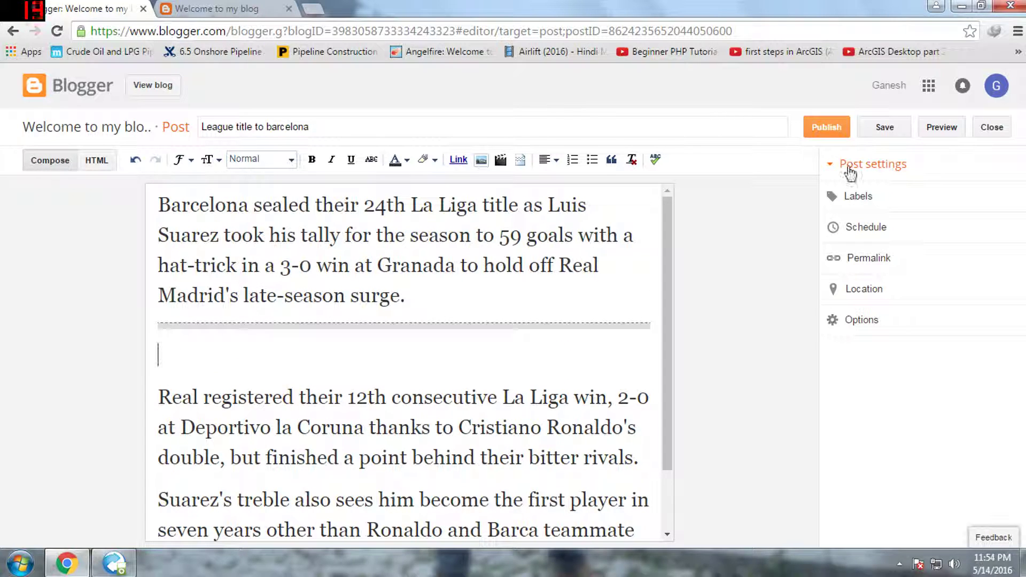
{"action": "left_click", "coordinate": [826, 133]}
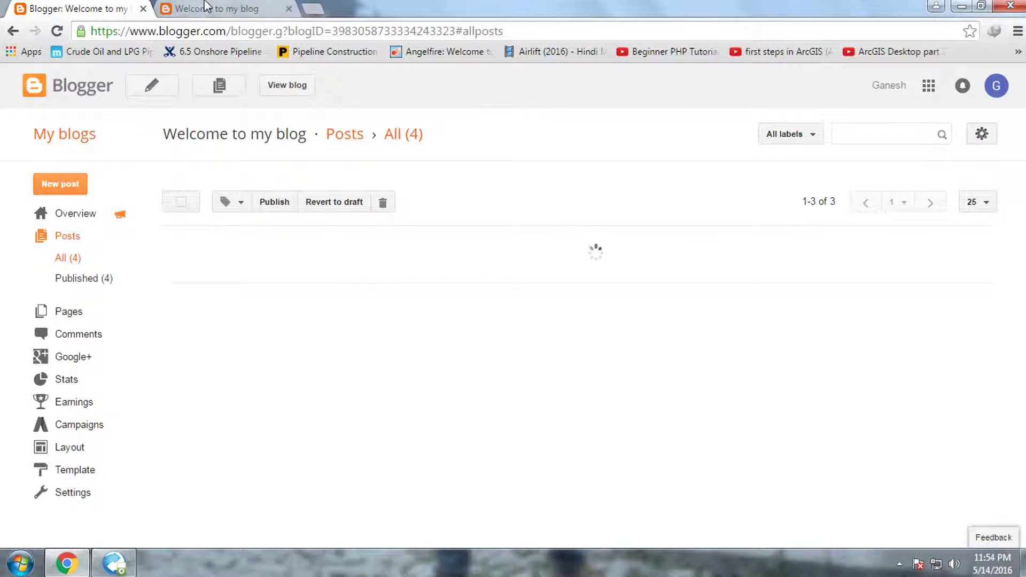
- Reload the live blog, open the new post's full text via Read more, then return to Blogger
{"action": "left_click", "coordinate": [214, 9]}
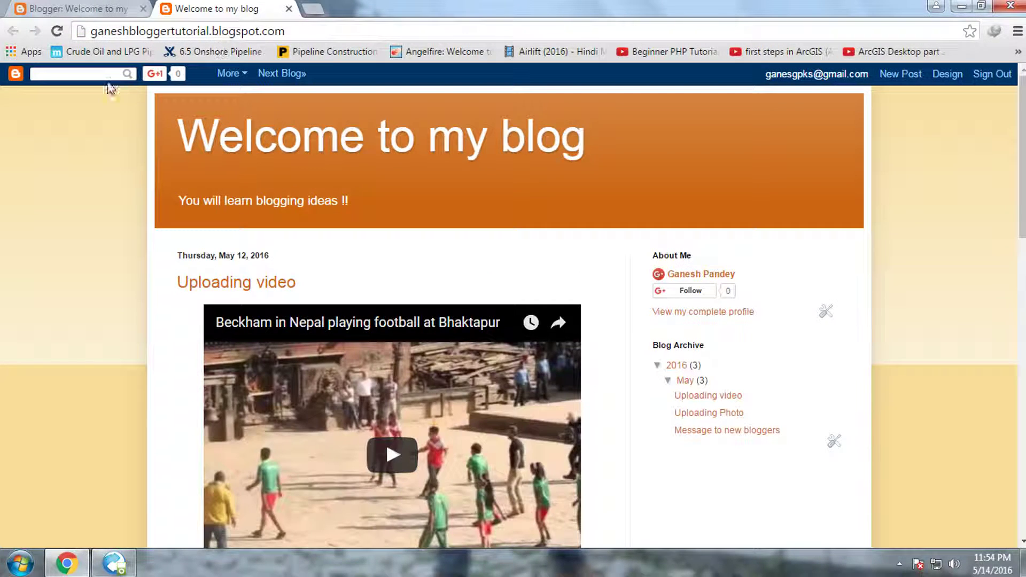
{"action": "left_click", "coordinate": [57, 31]}
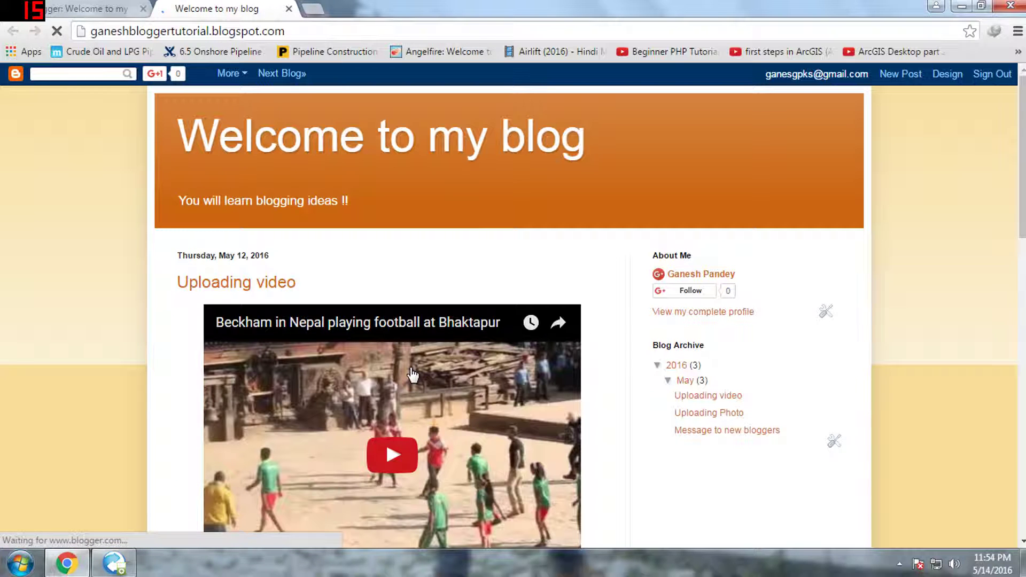
{"action": "scroll", "coordinate": [377, 408], "scroll_direction": "down", "scroll_amount": 2}
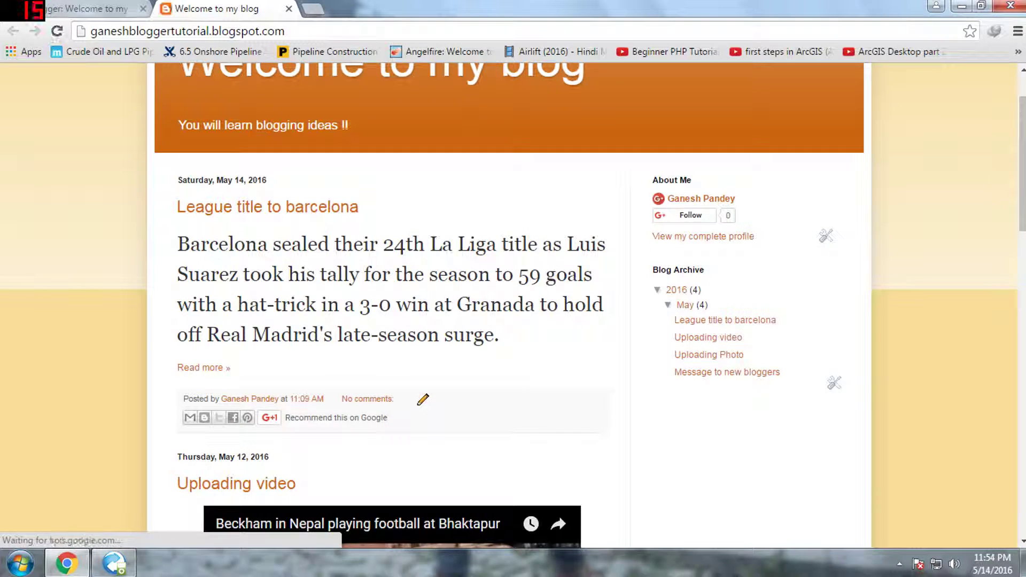
{"action": "left_click", "coordinate": [203, 375]}
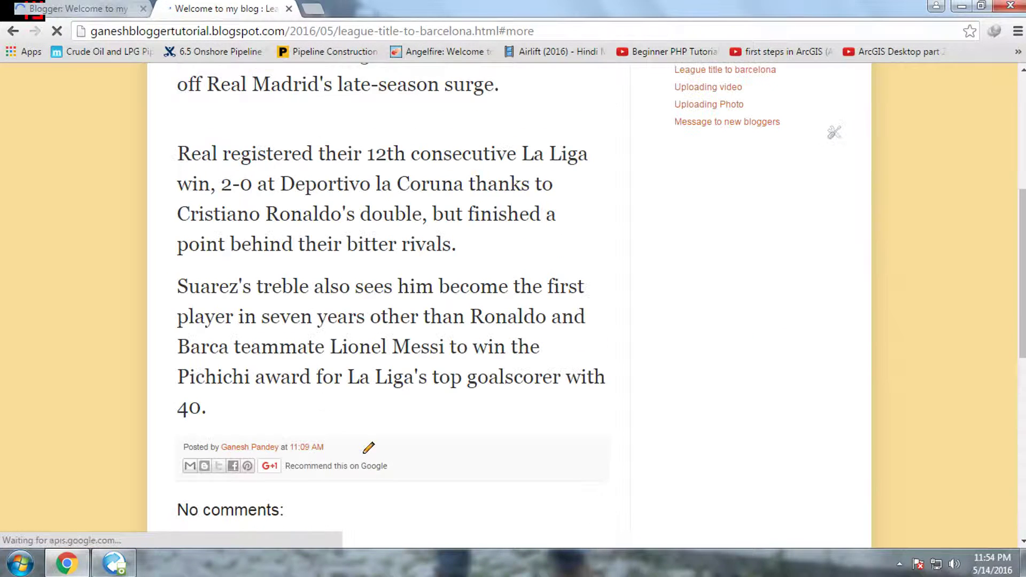
{"action": "left_click", "coordinate": [13, 30]}
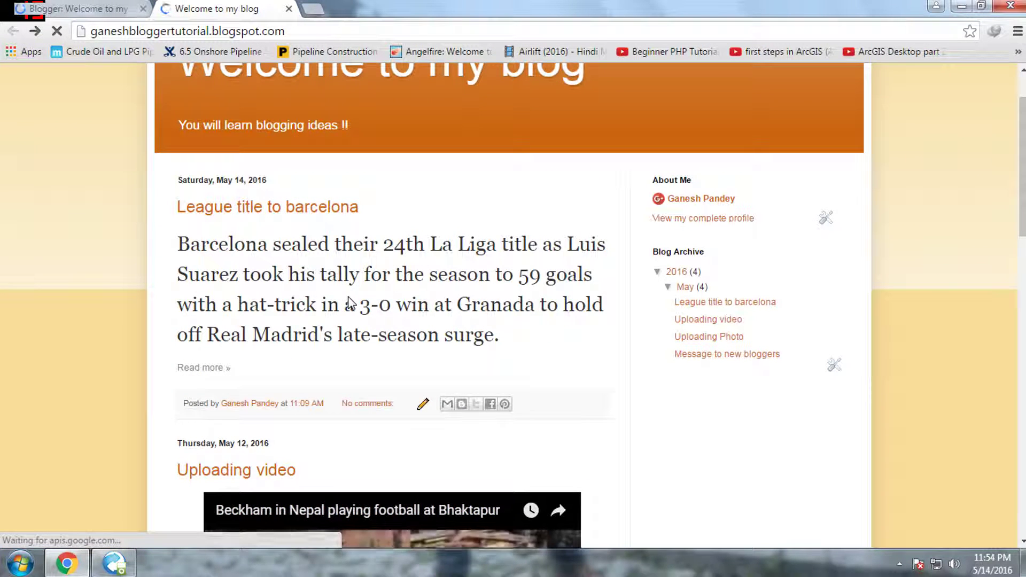
{"action": "left_click", "coordinate": [75, 8]}
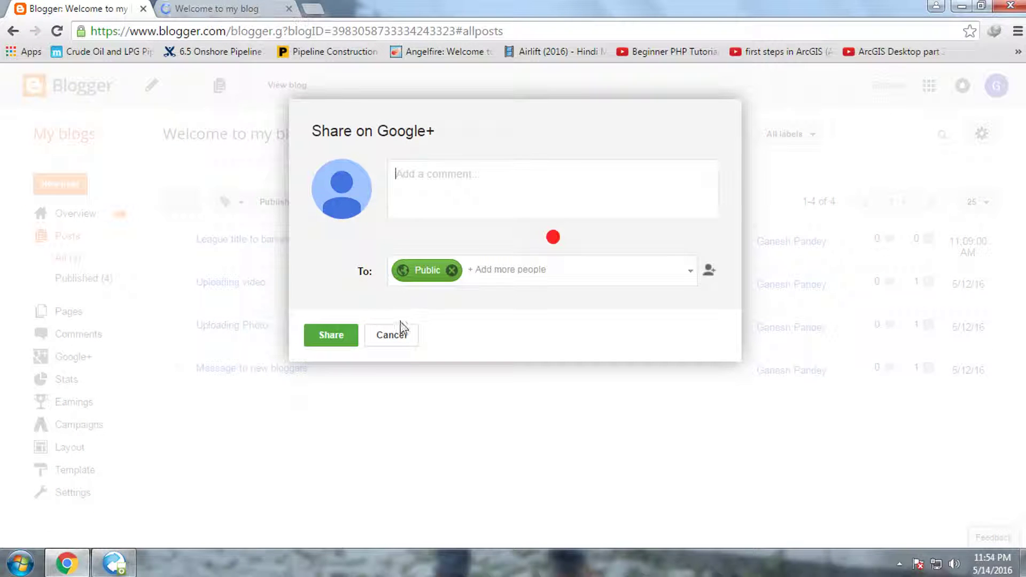
- Dismiss the Google+ share prompt, reopen the post, and delete its jump break with Backspace
{"action": "left_click", "coordinate": [391, 328]}
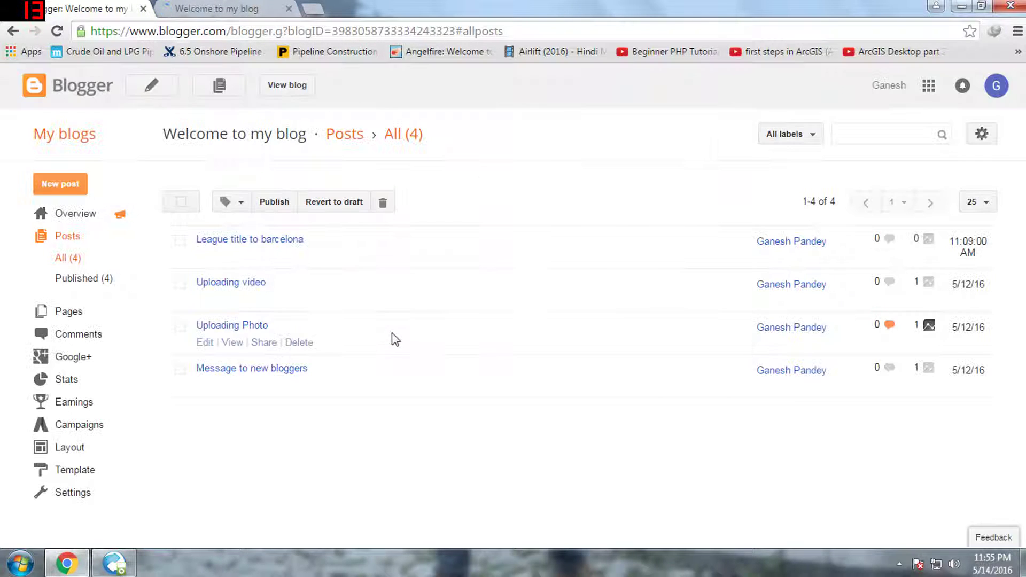
{"action": "left_click", "coordinate": [203, 257]}
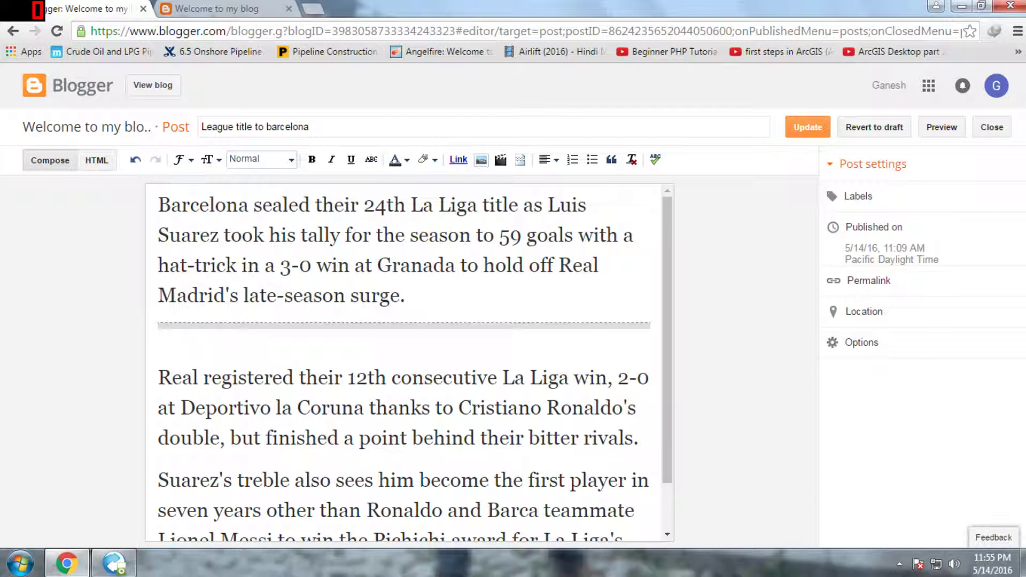
{"action": "left_click", "coordinate": [478, 341]}
{"action": "key", "text": "BackSpace"}
{"action": "key", "text": "BackSpace"}
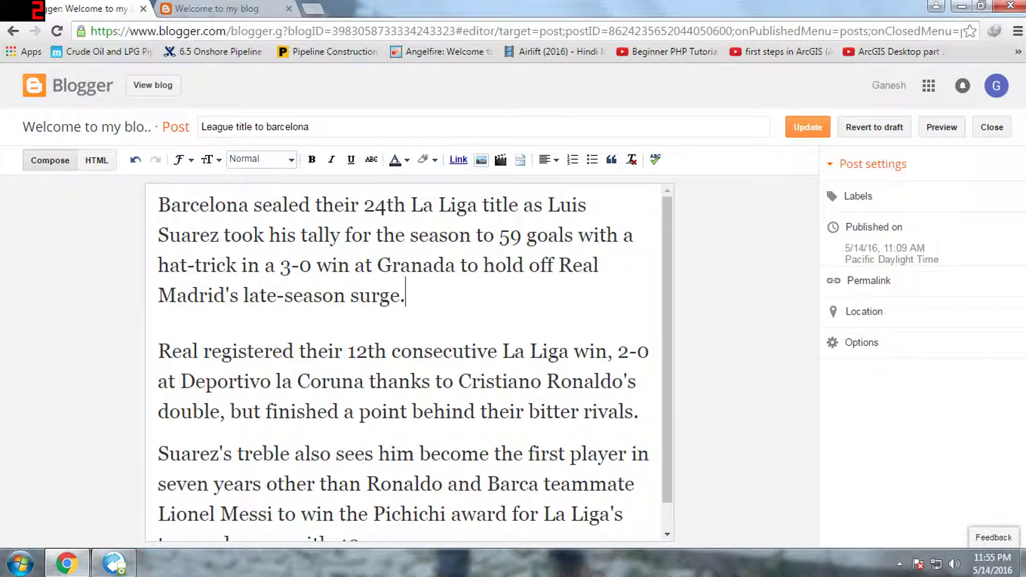
- Cycle all the post text through left, centred, right and justified alignment, ending justified
{"action": "left_click", "coordinate": [550, 164]}
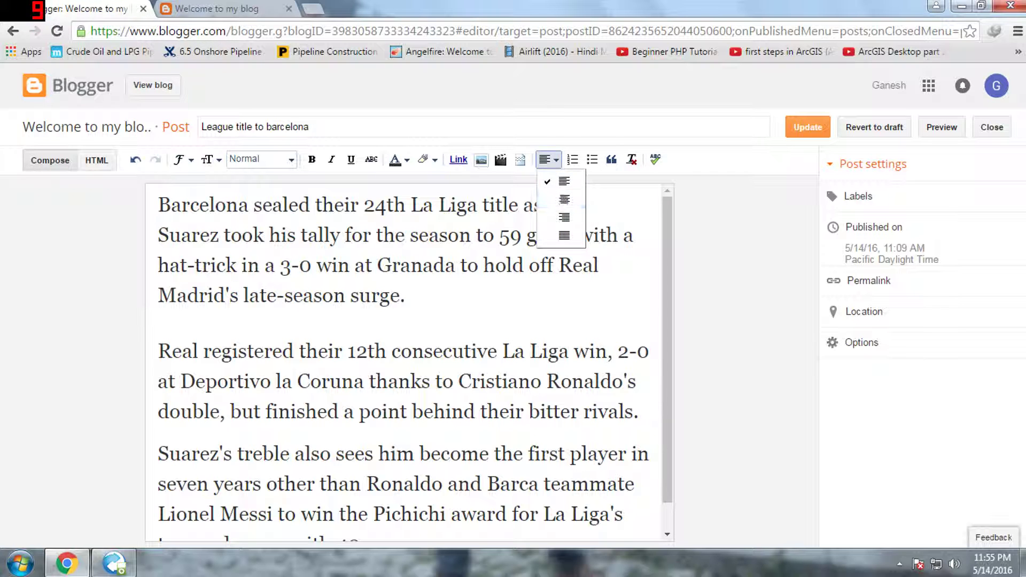
{"action": "left_click", "coordinate": [564, 181]}
{"action": "key", "text": "ctrl+a"}
{"action": "left_click", "coordinate": [549, 160]}
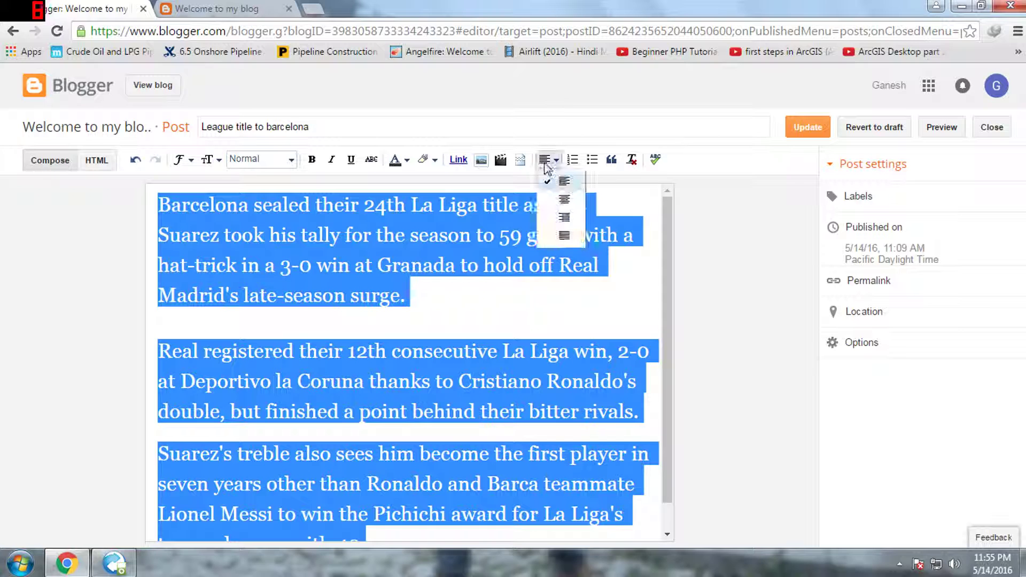
{"action": "left_click", "coordinate": [561, 198]}
{"action": "left_click", "coordinate": [551, 161]}
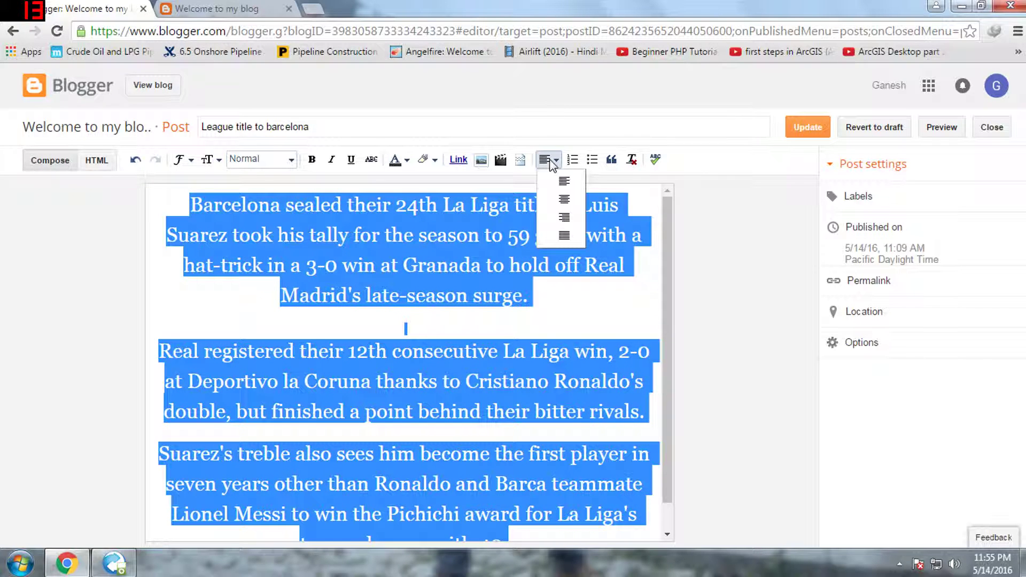
{"action": "left_click", "coordinate": [565, 217]}
{"action": "left_click", "coordinate": [551, 163]}
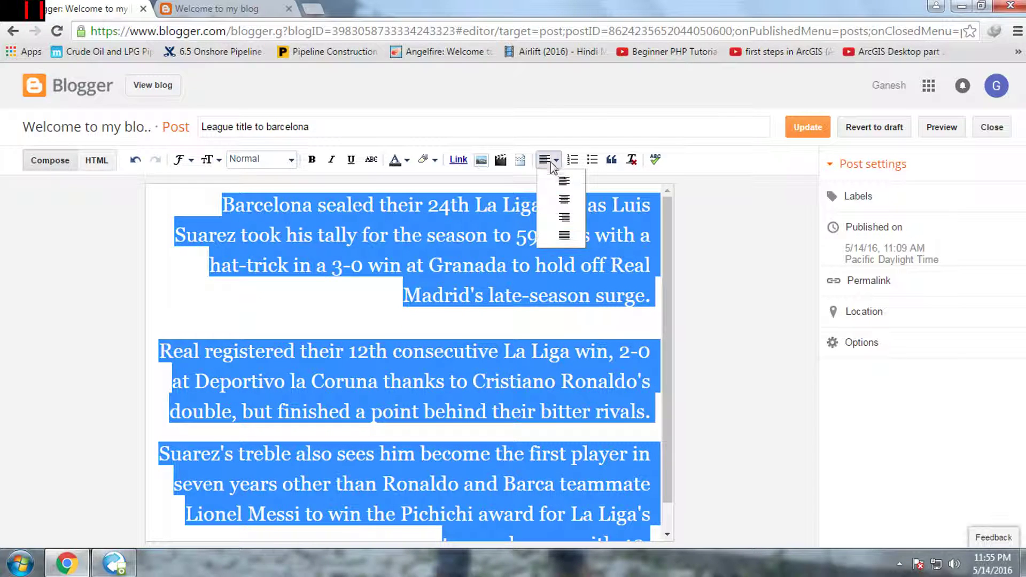
{"action": "left_click", "coordinate": [565, 235]}
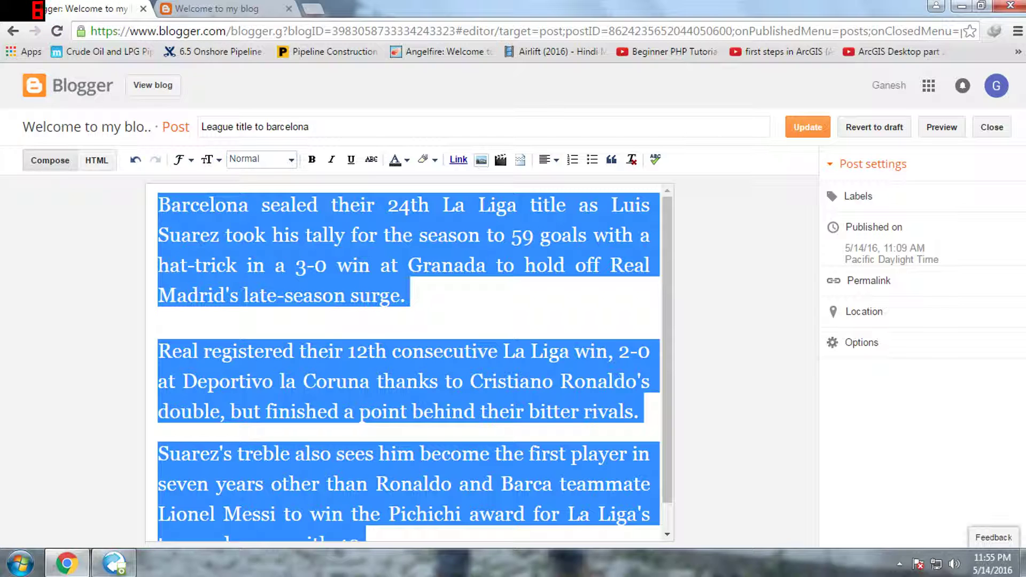
- Turn the paragraphs into a numbered list, switch to bullets, then remove the list formatting
{"action": "left_click", "coordinate": [572, 160]}
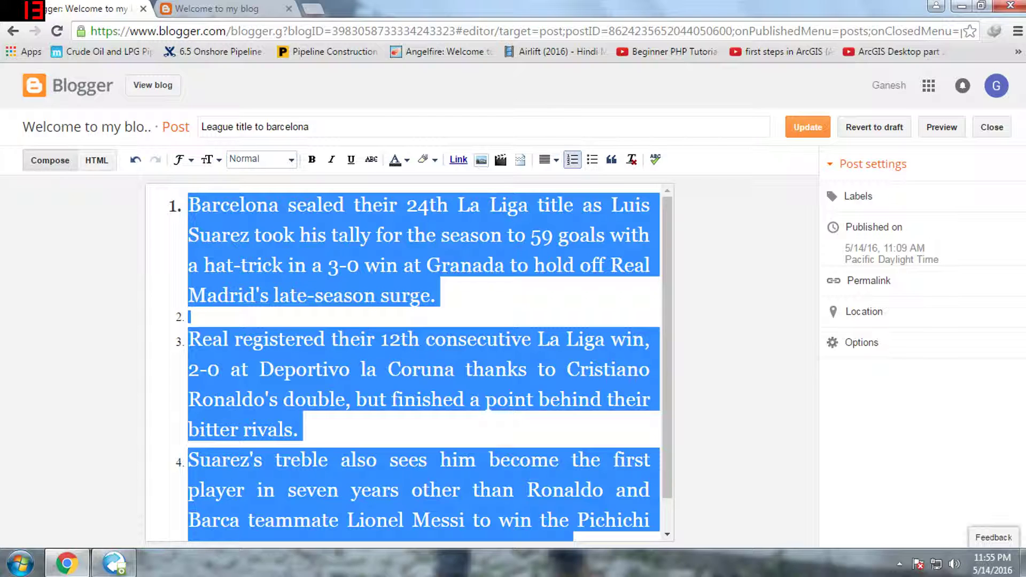
{"action": "left_click", "coordinate": [591, 164]}
{"action": "left_click", "coordinate": [436, 294]}
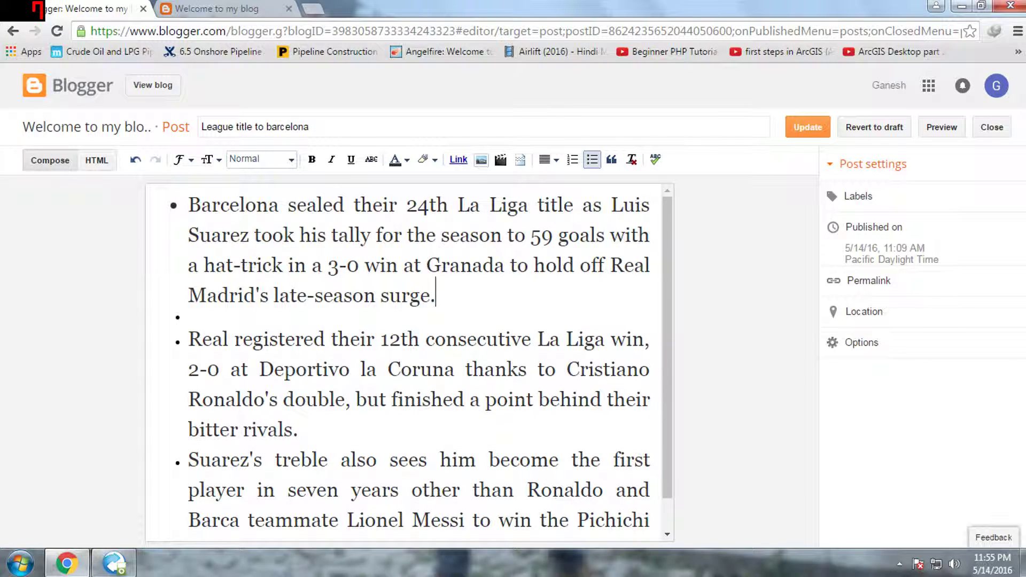
{"action": "key", "text": "ctrl+a"}
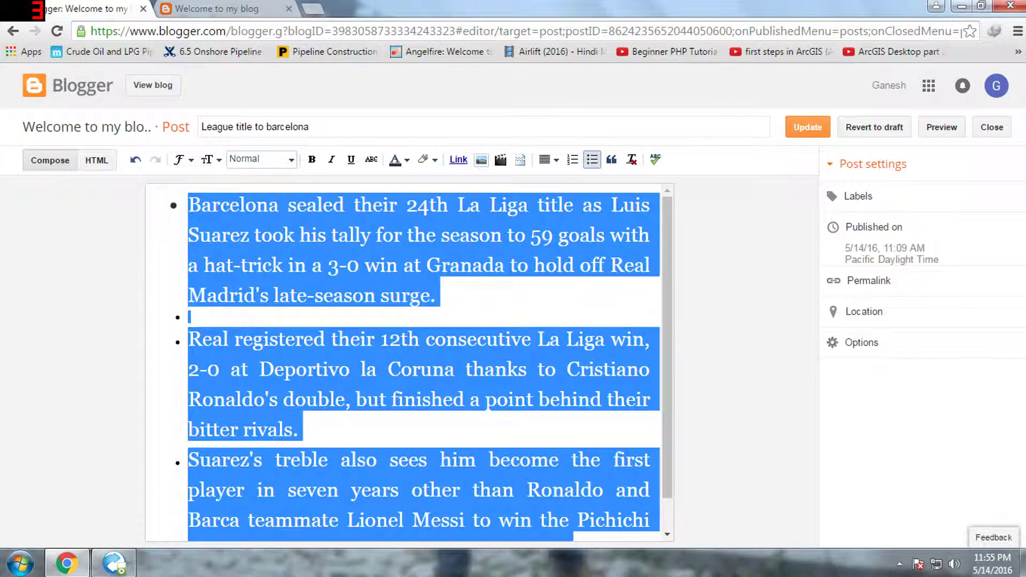
{"action": "left_click", "coordinate": [592, 159]}
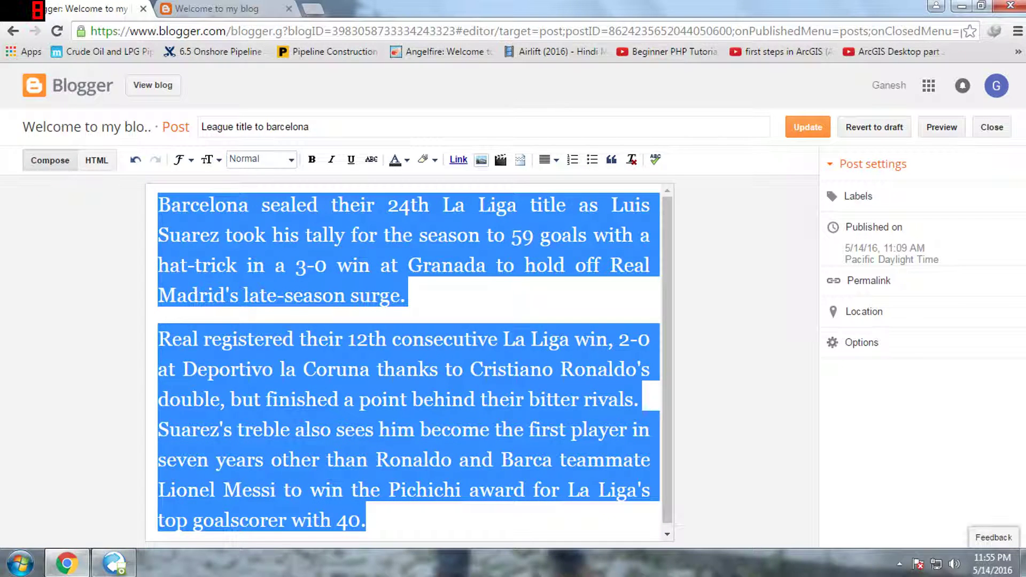
{"action": "left_click", "coordinate": [407, 295]}
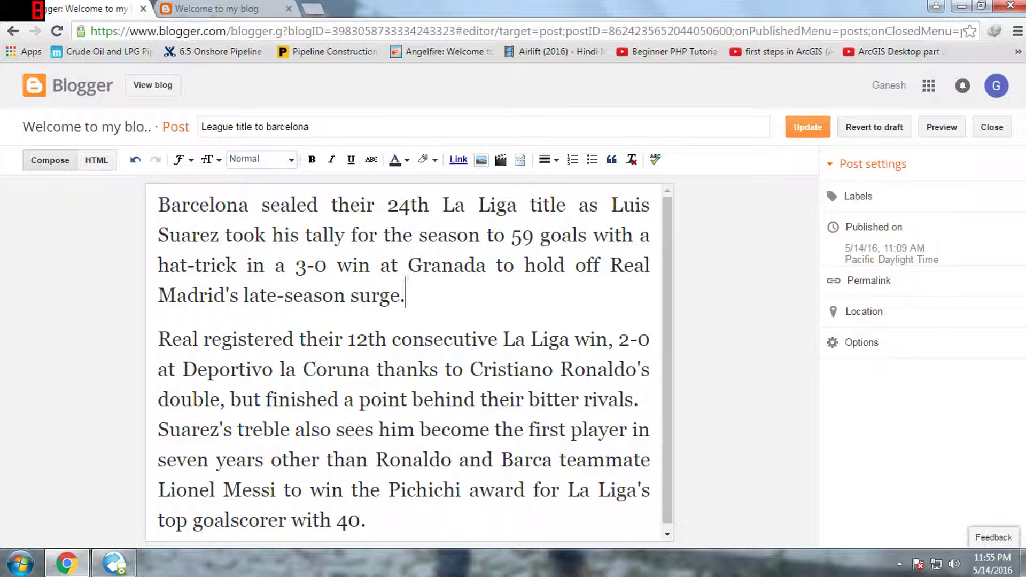
- Split line one before 'as' and format 'Barcelona sealed their 24th La Liga title' as a quote
{"action": "left_click", "coordinate": [578, 204]}
{"action": "key", "text": "Return"}
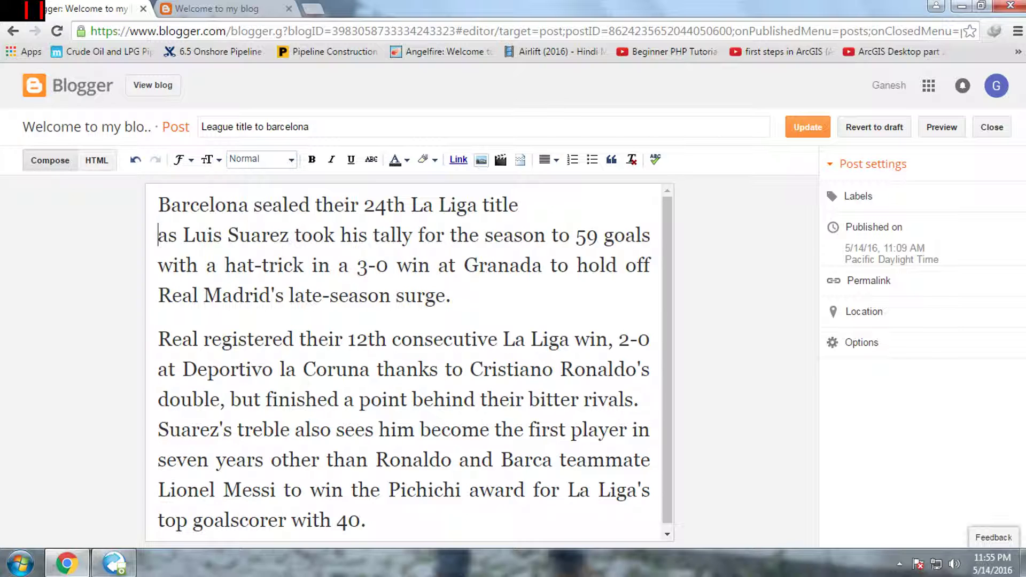
{"action": "left_click_drag", "start_coordinate": [158, 205], "coordinate": [521, 207]}
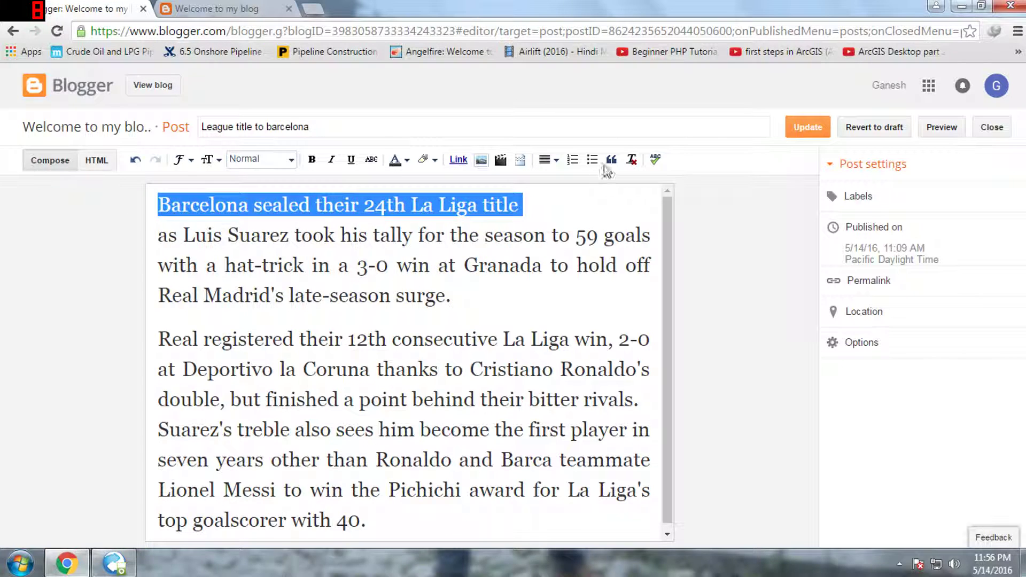
{"action": "left_click", "coordinate": [612, 159]}
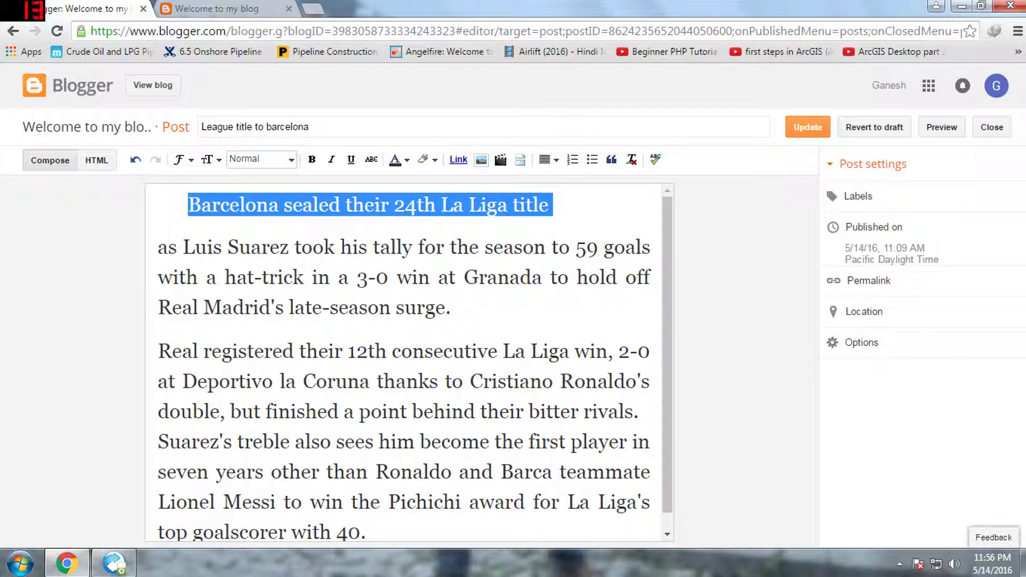
{"action": "left_click", "coordinate": [553, 205]}
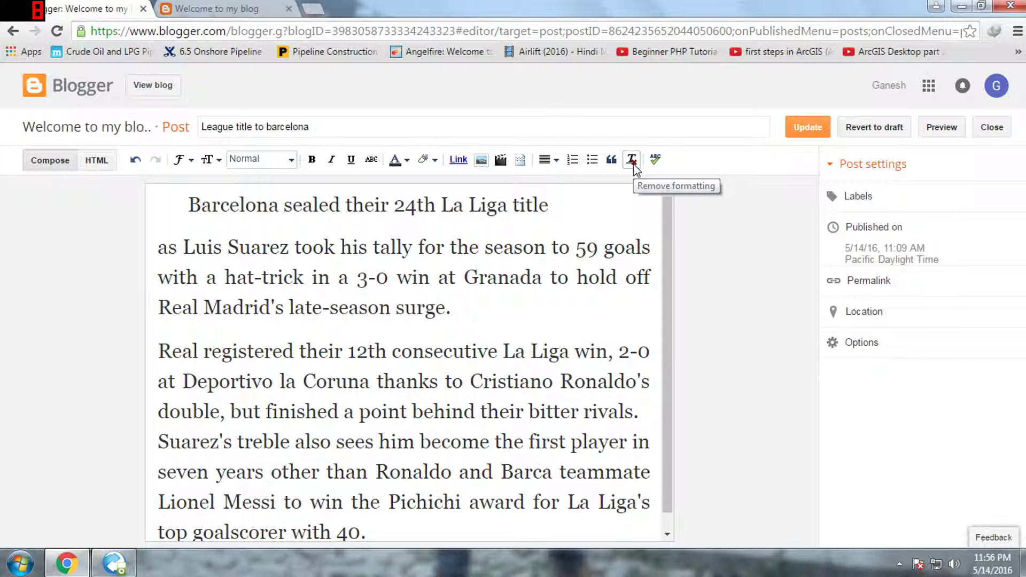
- Remove all formatting from the whole post, then spell-check it to flag words like Liga and Messi
{"action": "key", "text": "ctrl+a"}
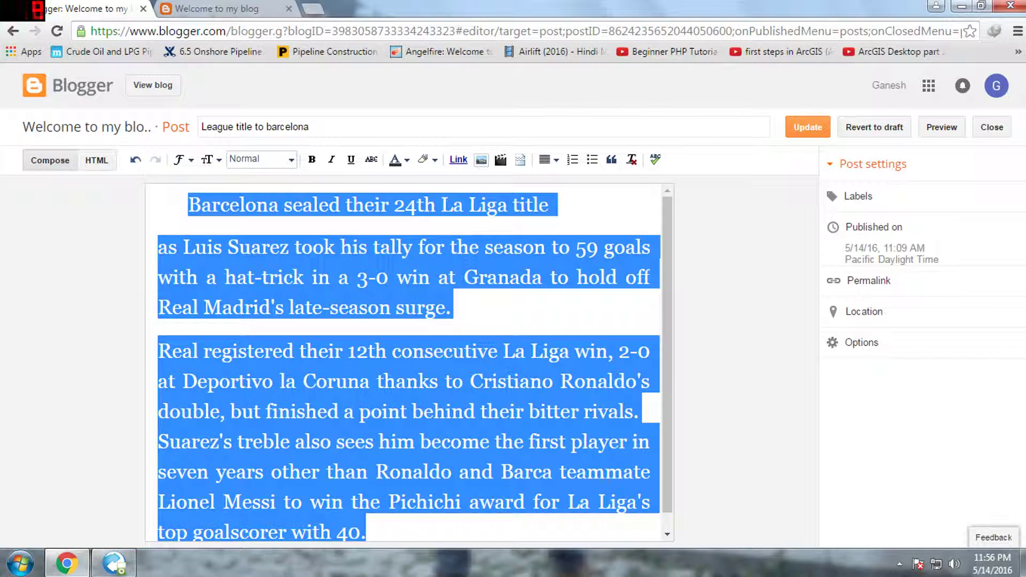
{"action": "left_click", "coordinate": [631, 160]}
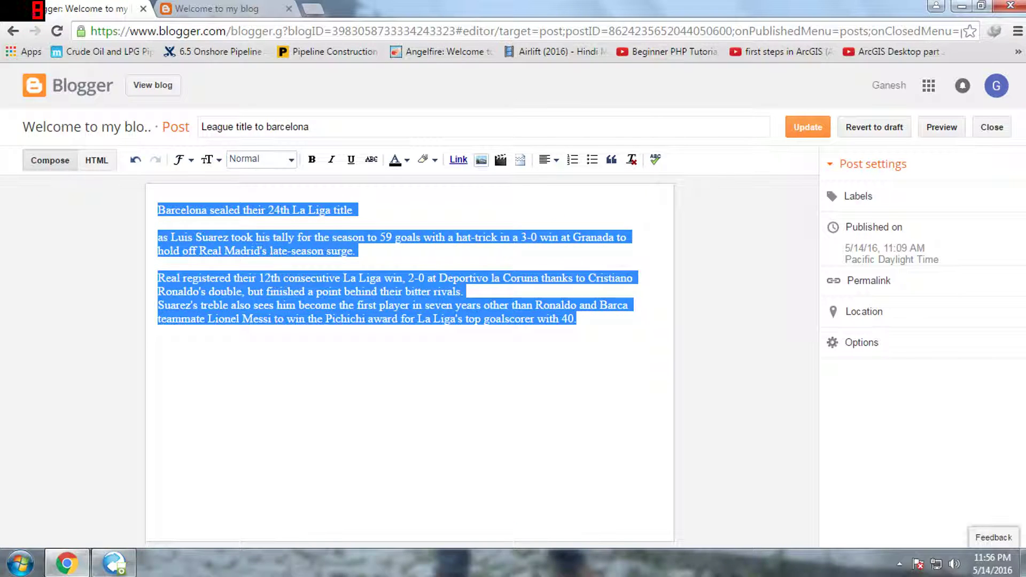
{"action": "left_click", "coordinate": [441, 319]}
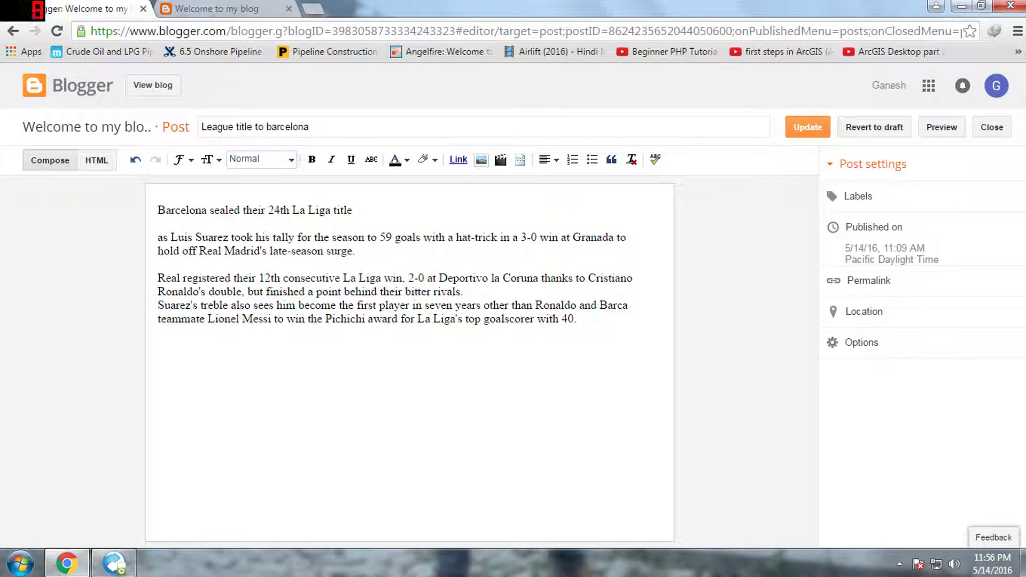
{"action": "key", "text": "ctrl+a"}
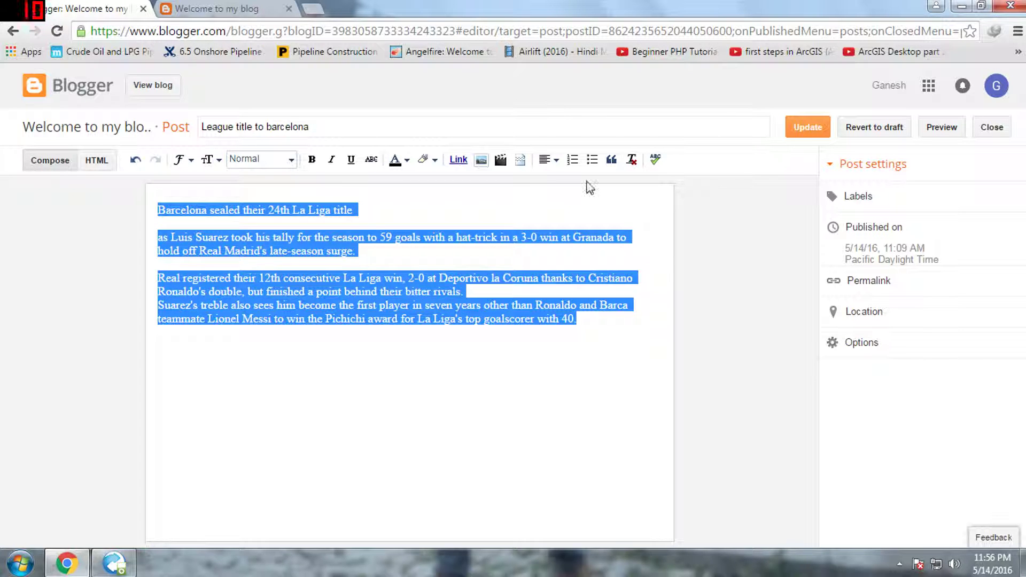
{"action": "left_click", "coordinate": [656, 159]}
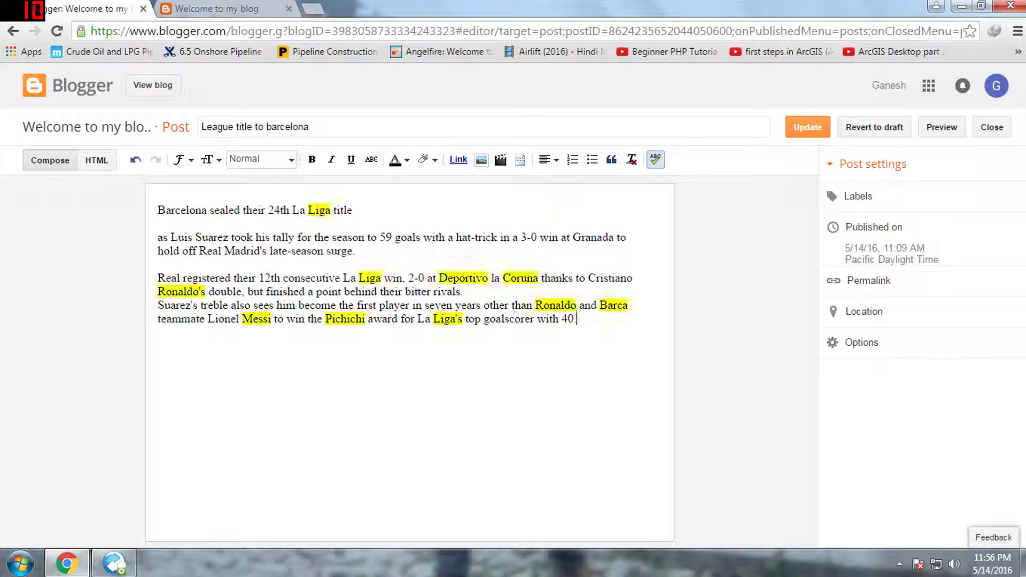